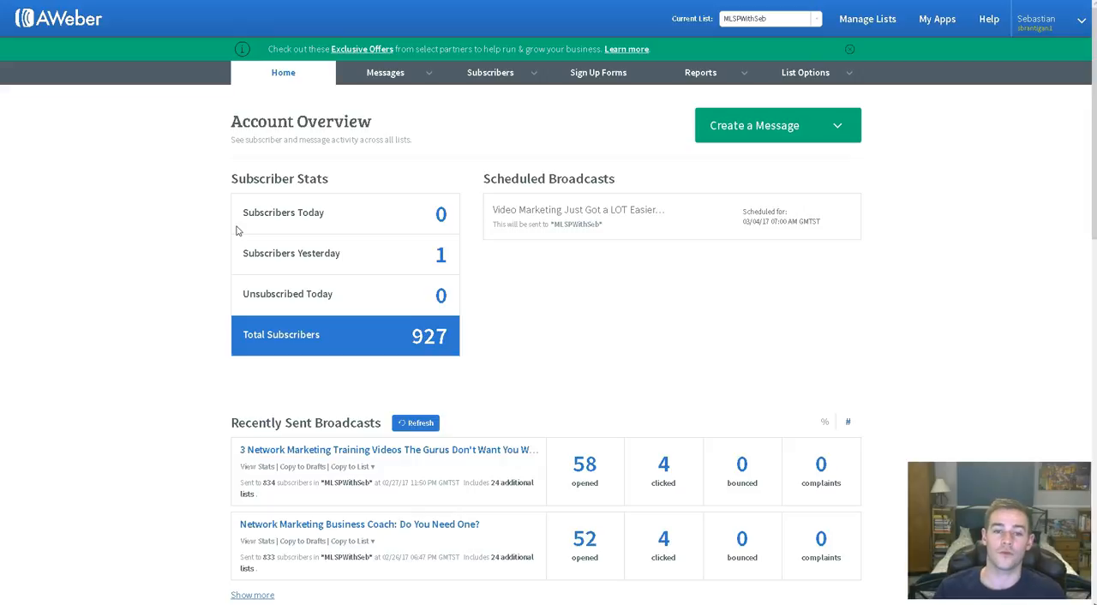
- Show the recently sent broadcast stats as percentages and create a new message with the Drag & Drop Email Builder
mouse_move(392, 79)
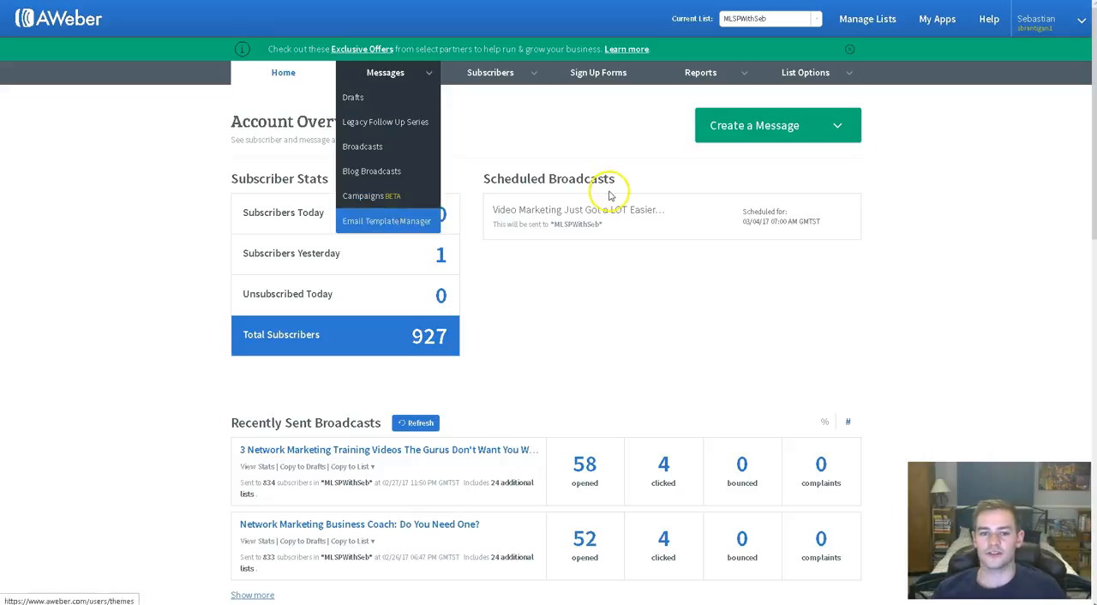
click(752, 126)
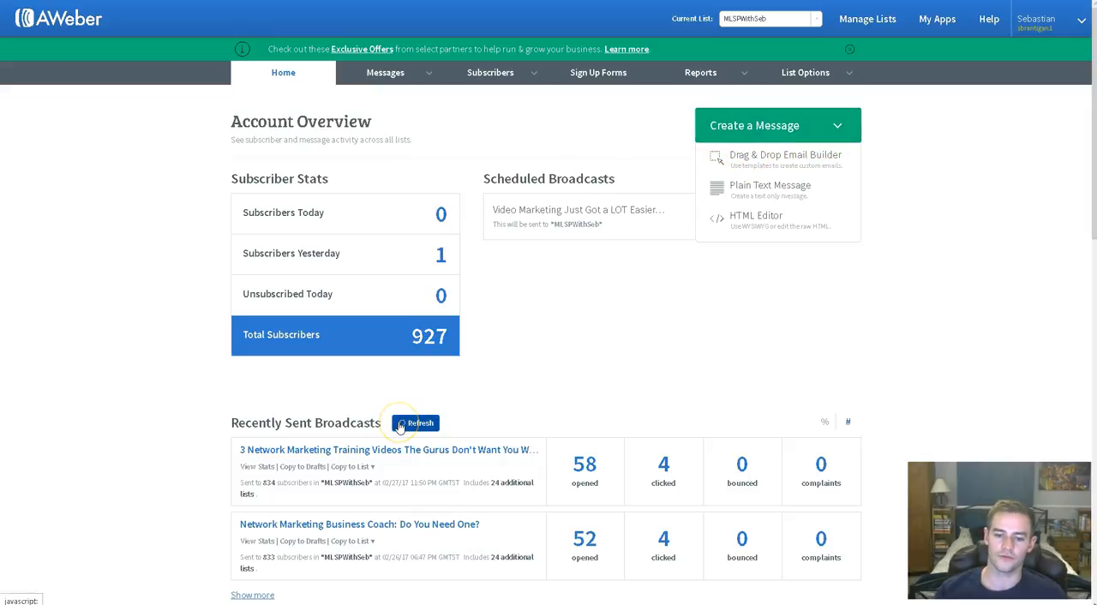
click(823, 422)
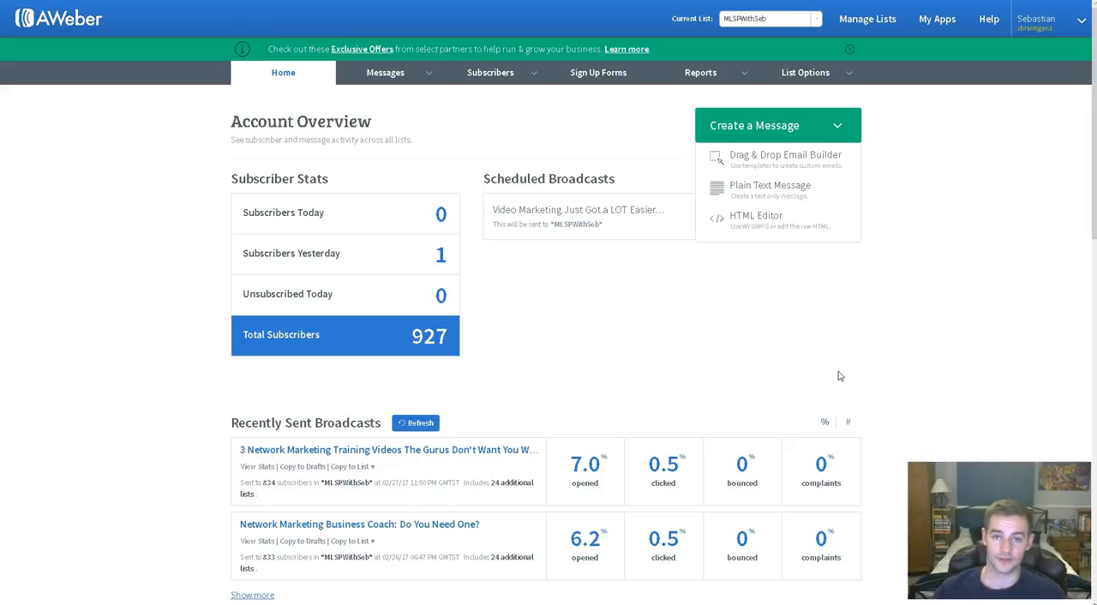
click(785, 169)
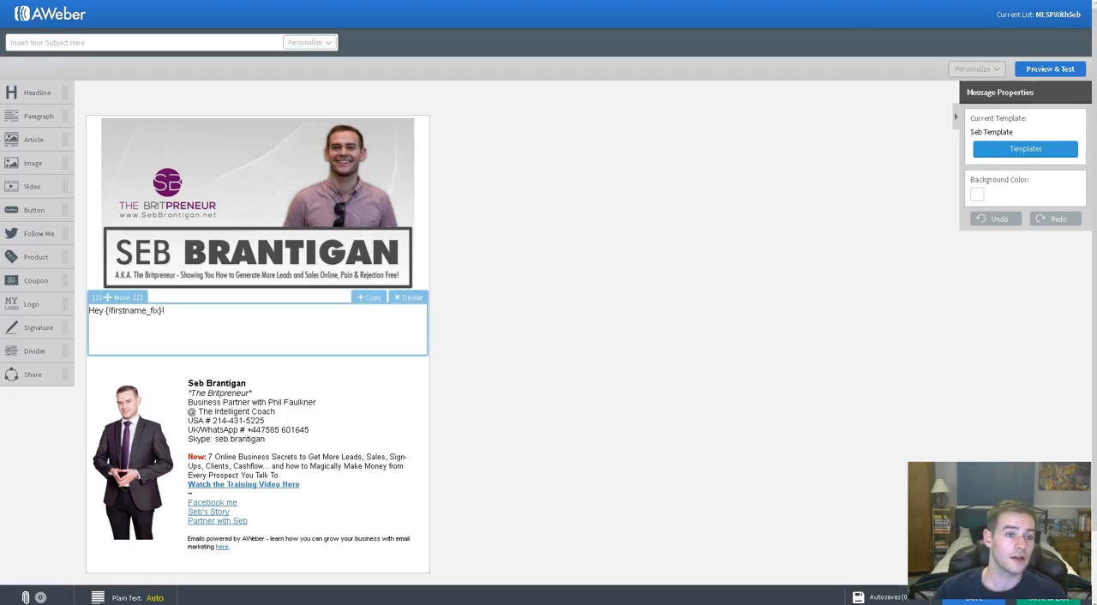
- Add the line "Do you struggle to generate leads online?" below the greeting, with blank lines before and after it
click(211, 309)
click(204, 312)
click(179, 313)
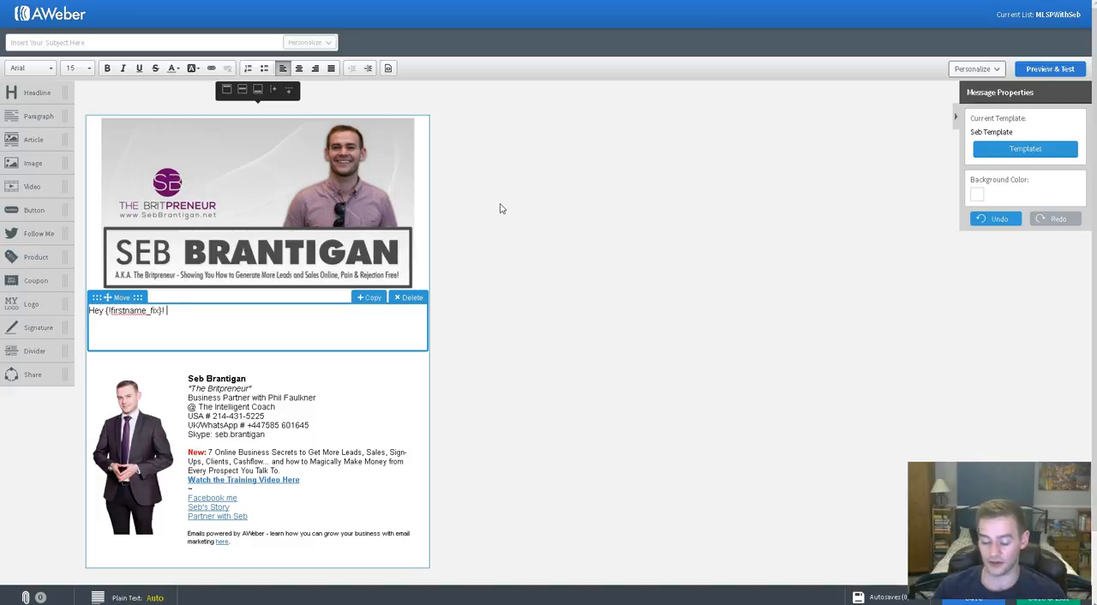
key(Return)
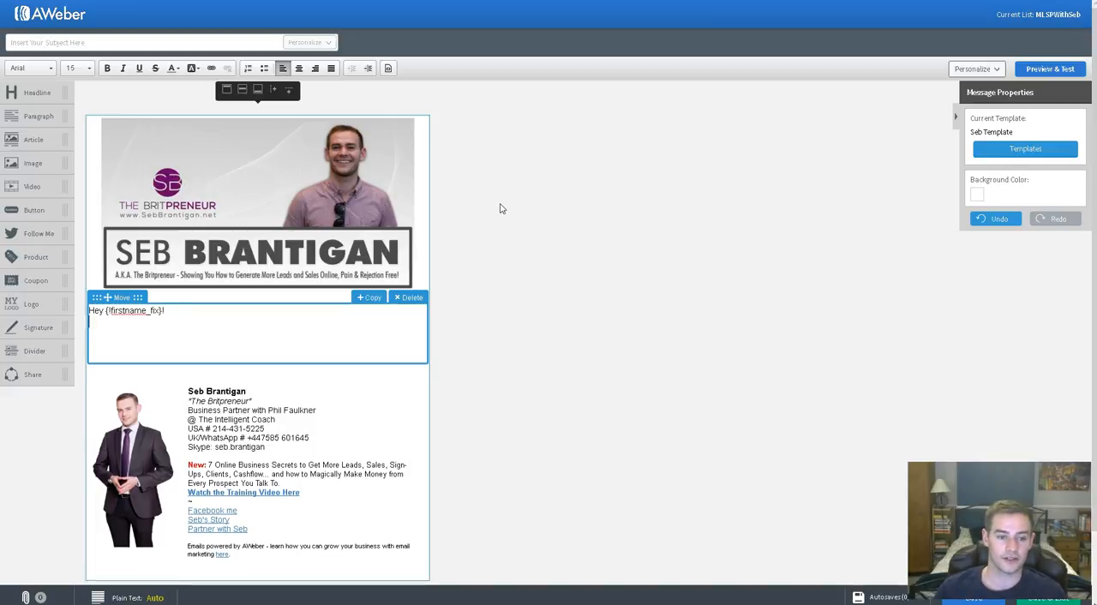
key(Return)
text(Do yo)
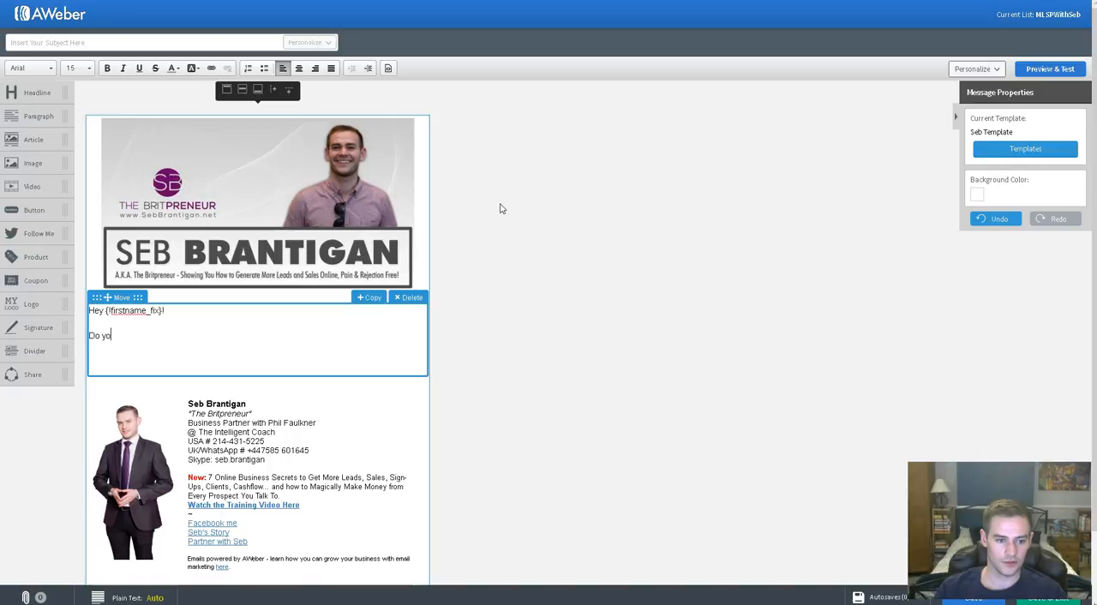
text(u struggle to generat)
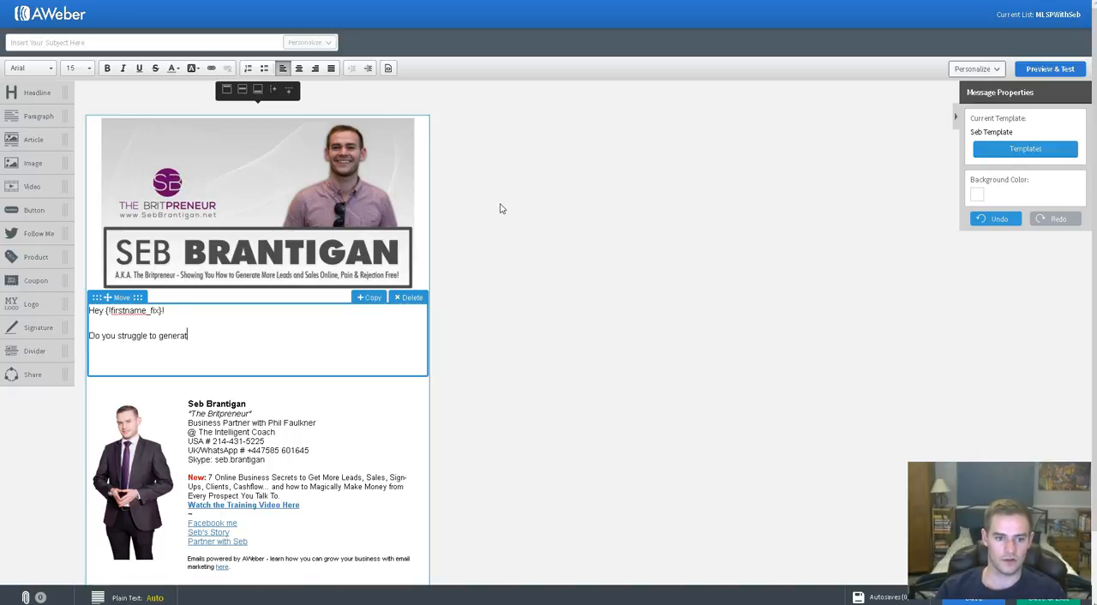
text(e leads online?)
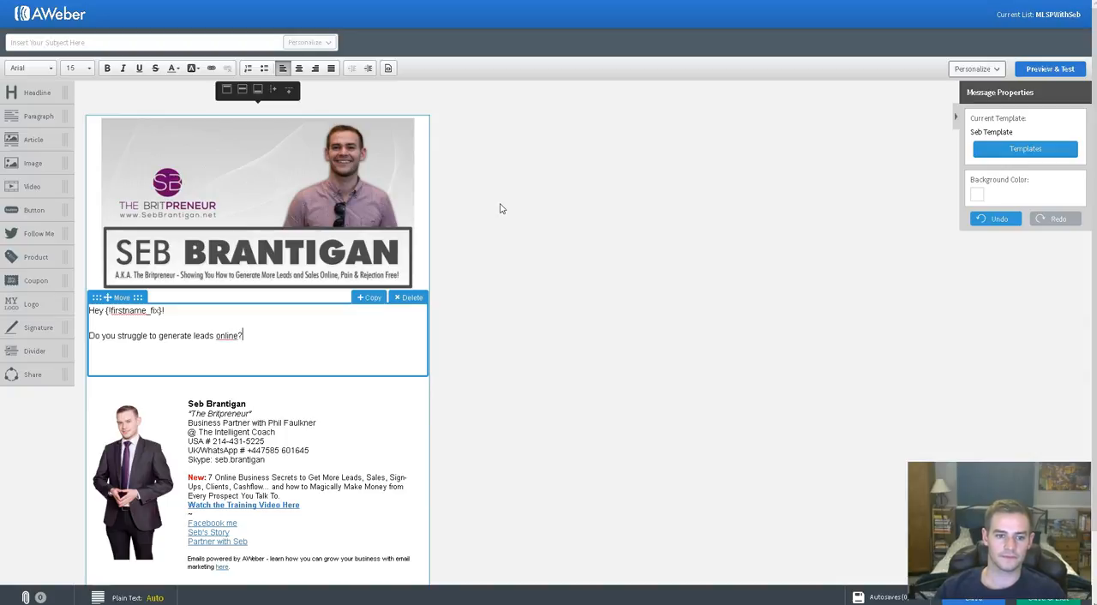
key(Return)
key(Return)
click(513, 129)
click(208, 347)
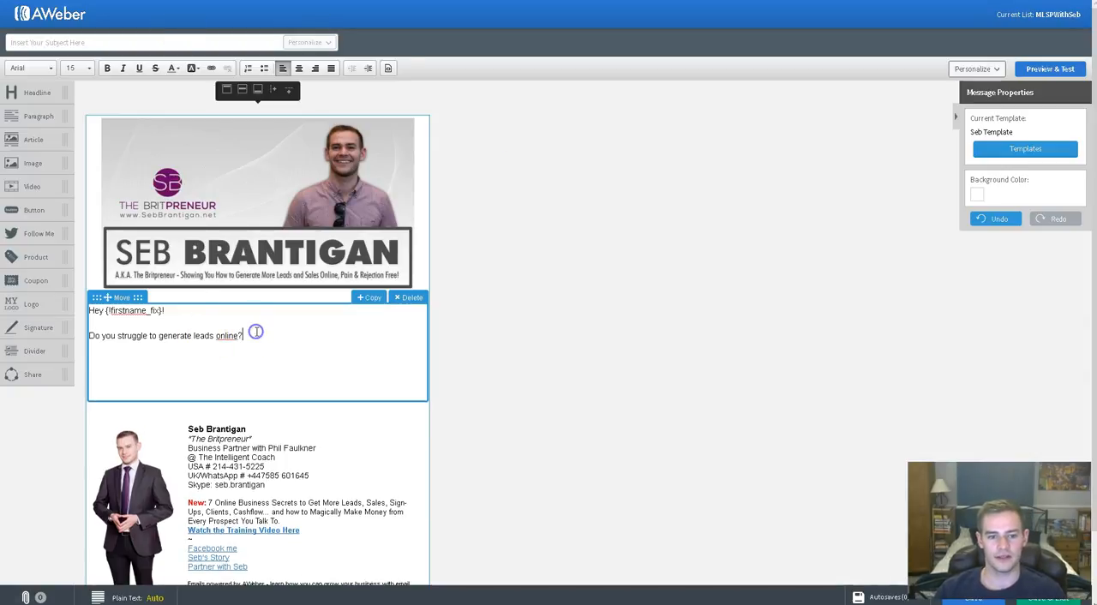
- Try bold, italic and underline formatting on the question line, removing each style again
drag(246, 335, 86, 336)
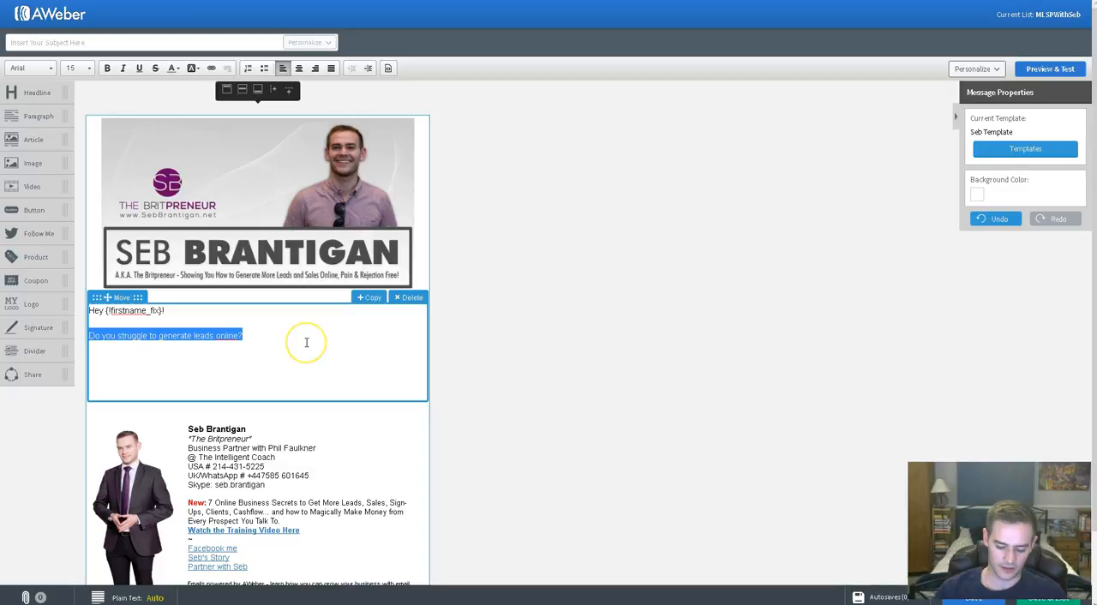
key(ctrl+b)
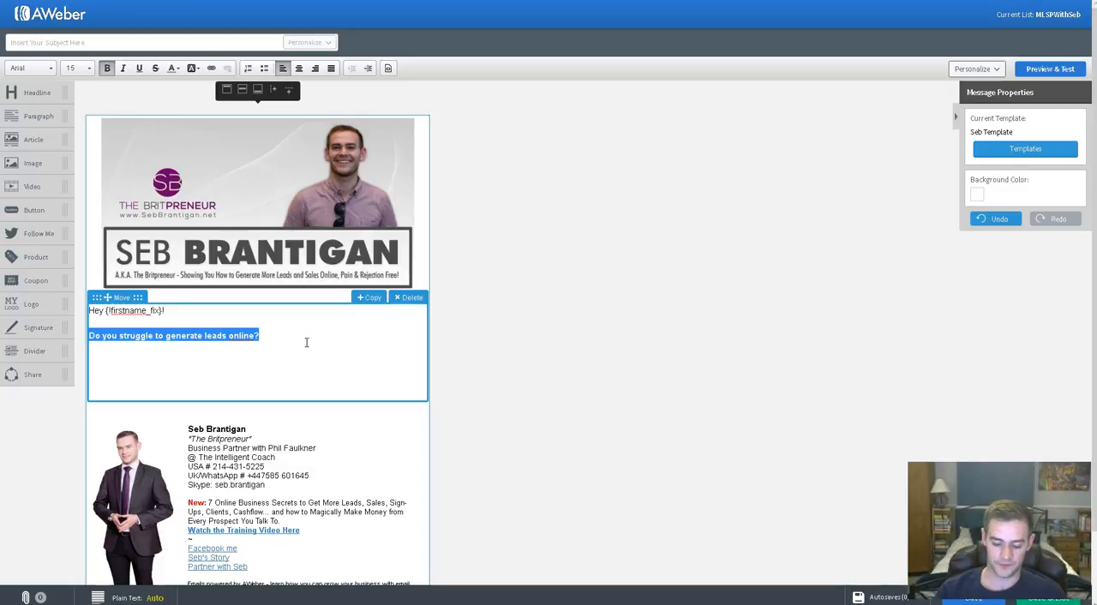
key(ctrl+b)
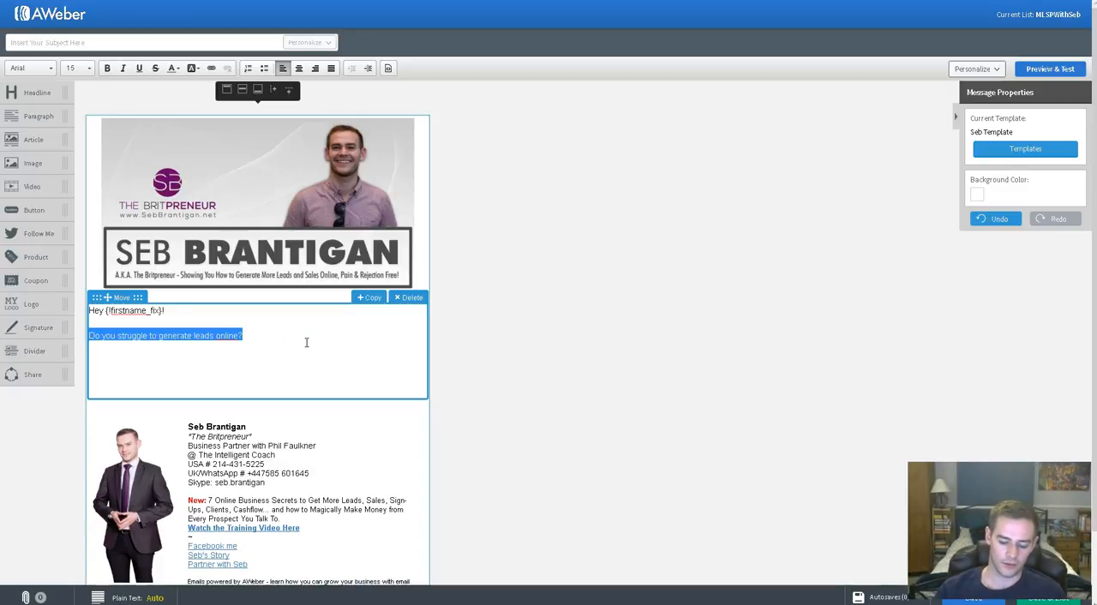
key(ctrl+i)
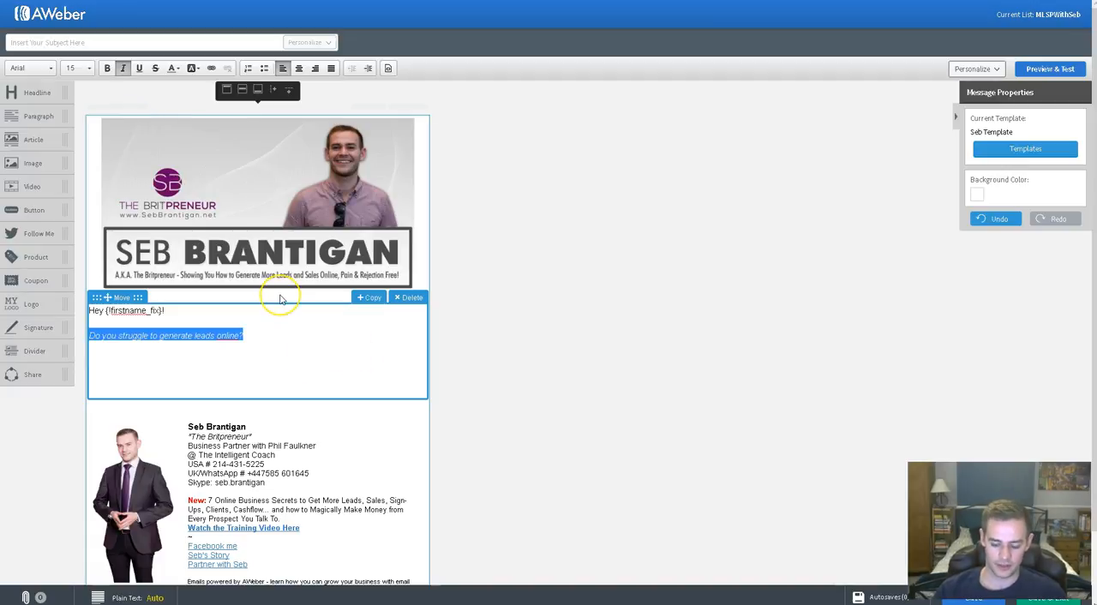
key(ctrl+i)
key(ctrl+u)
key(ctrl+u)
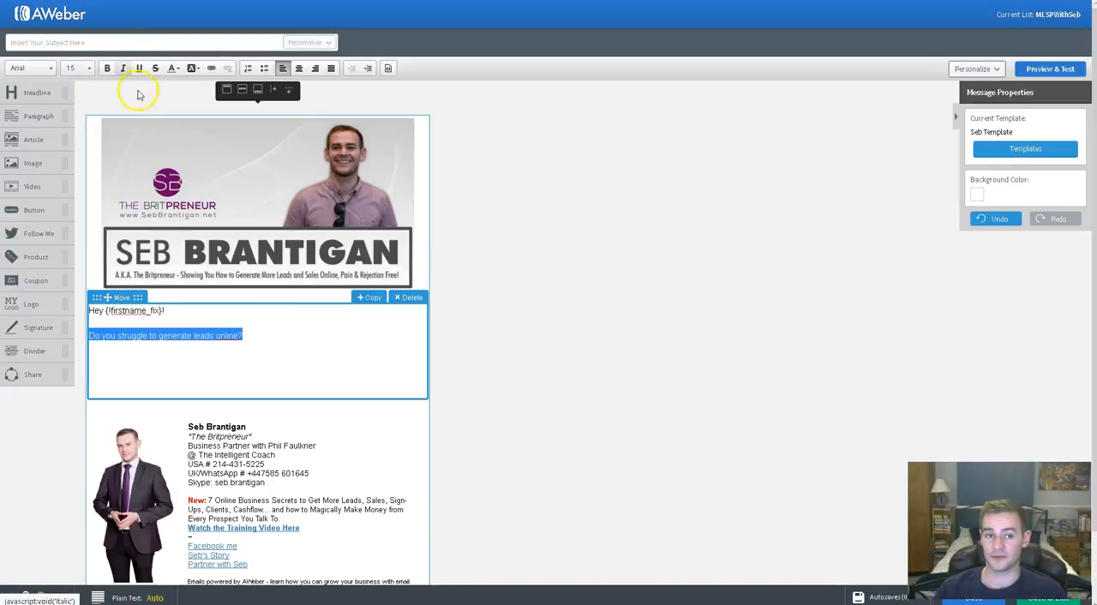
- Open the link settings for the question line and cancel without adding a link
click(213, 70)
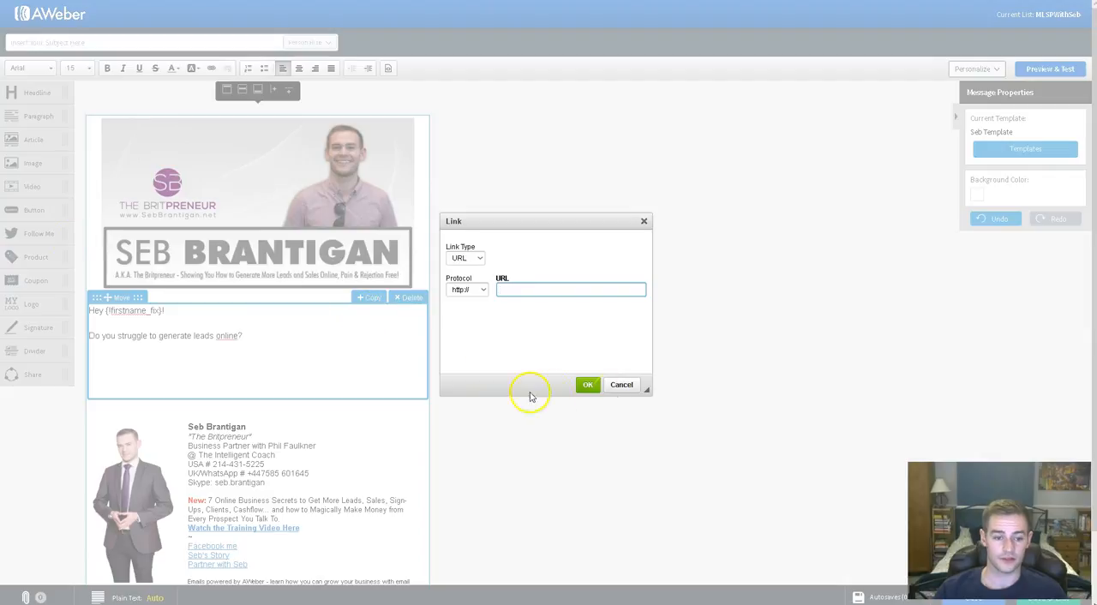
click(619, 385)
click(274, 338)
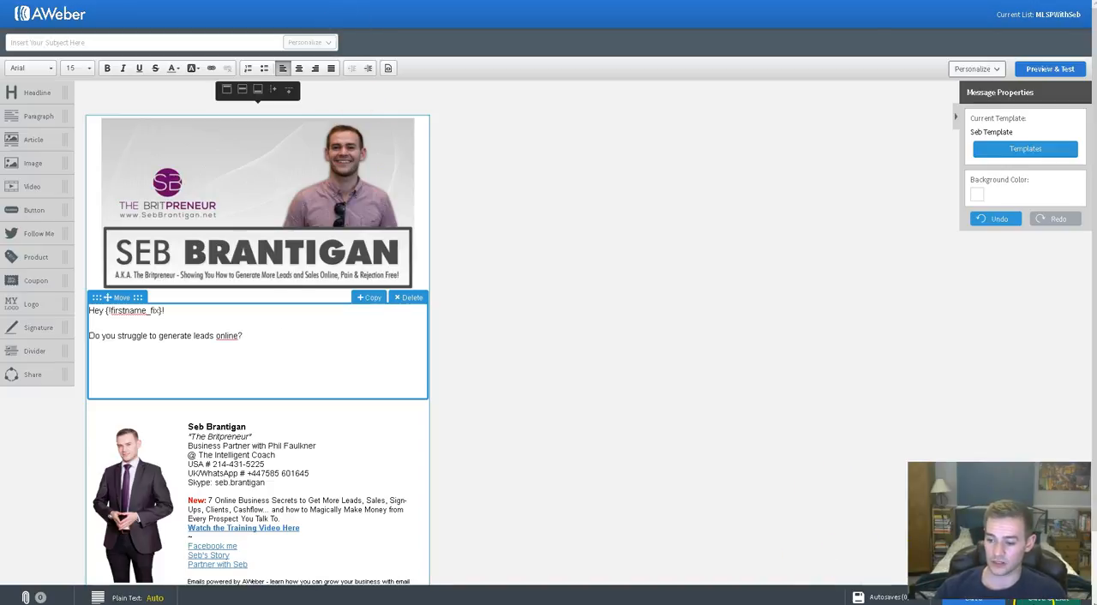
- Save and exit the message, and check its HTML preview among the drafts down to the signature
click(1048, 597)
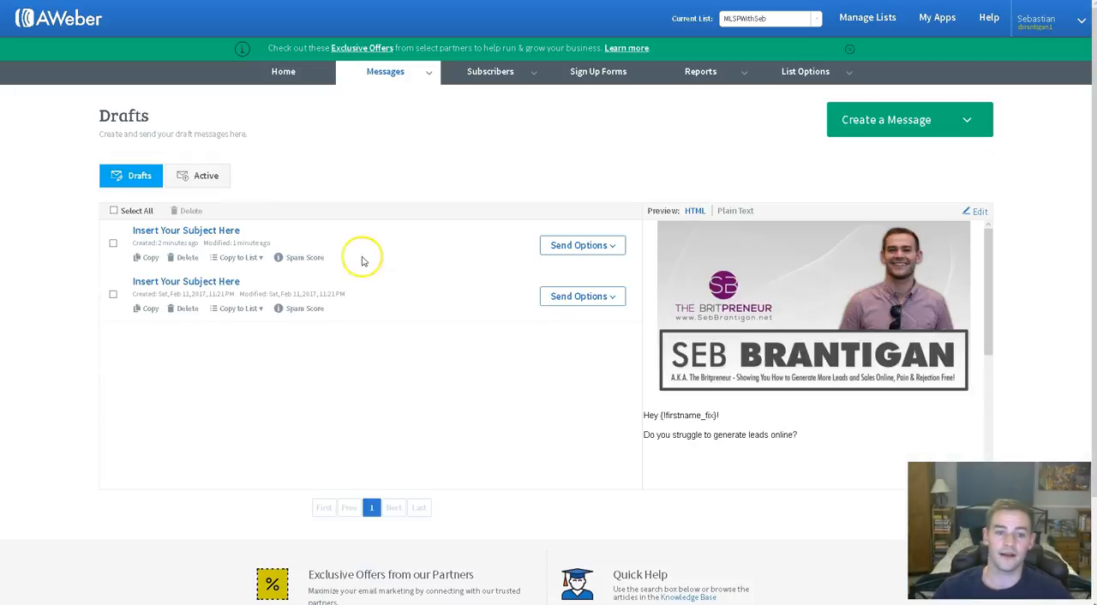
scroll(786, 295, down, 1)
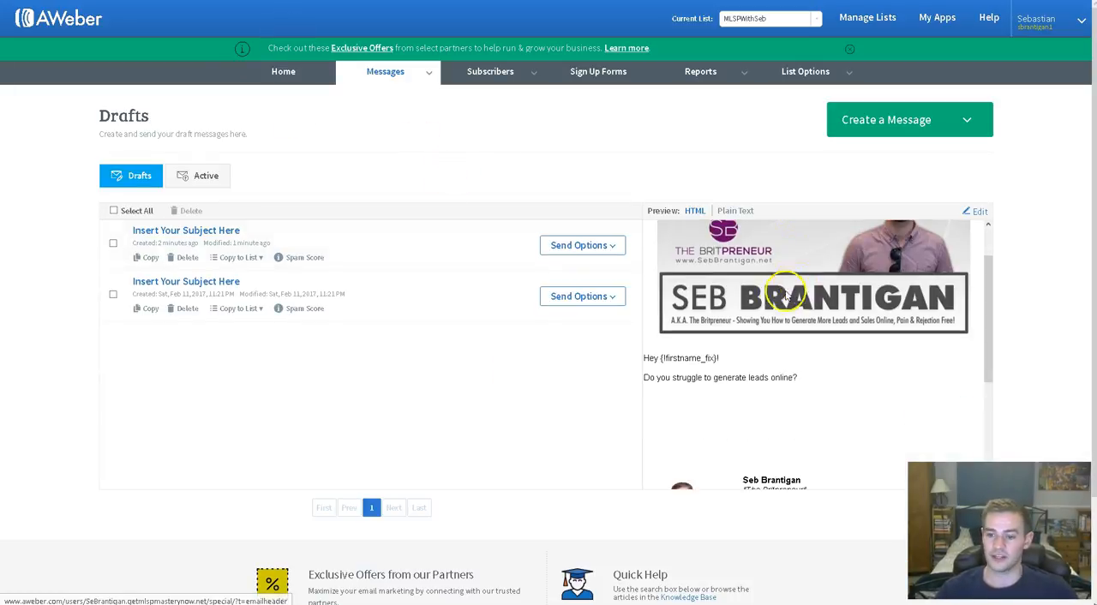
scroll(772, 295, down, 2)
scroll(711, 314, up, 1)
scroll(703, 326, down, 1)
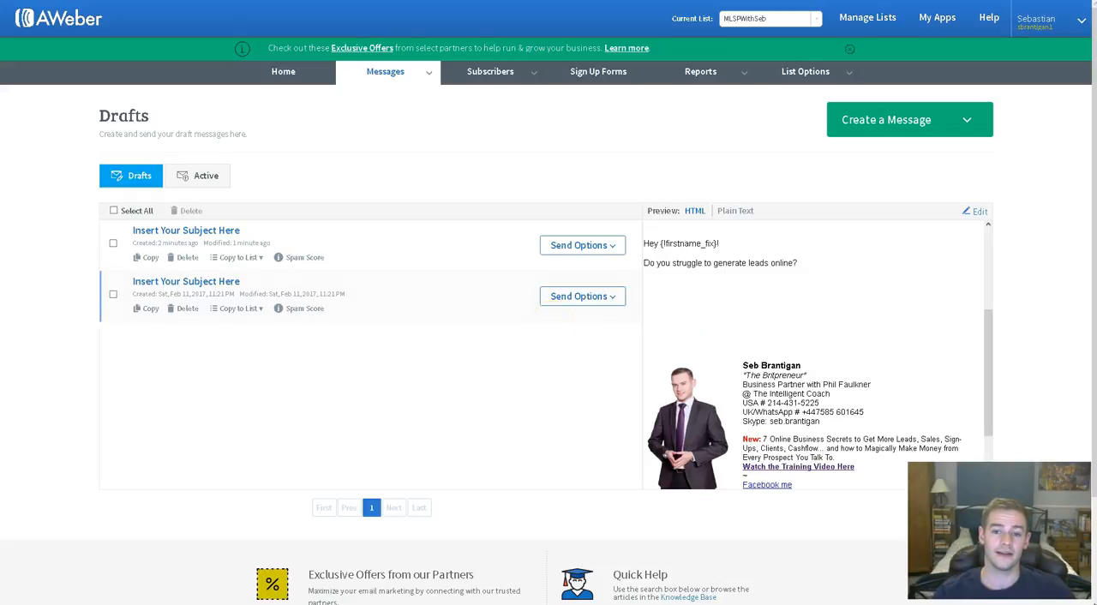
- Start scheduling the newest draft as a broadcast and include the subscribers on all lists as recipients
click(583, 245)
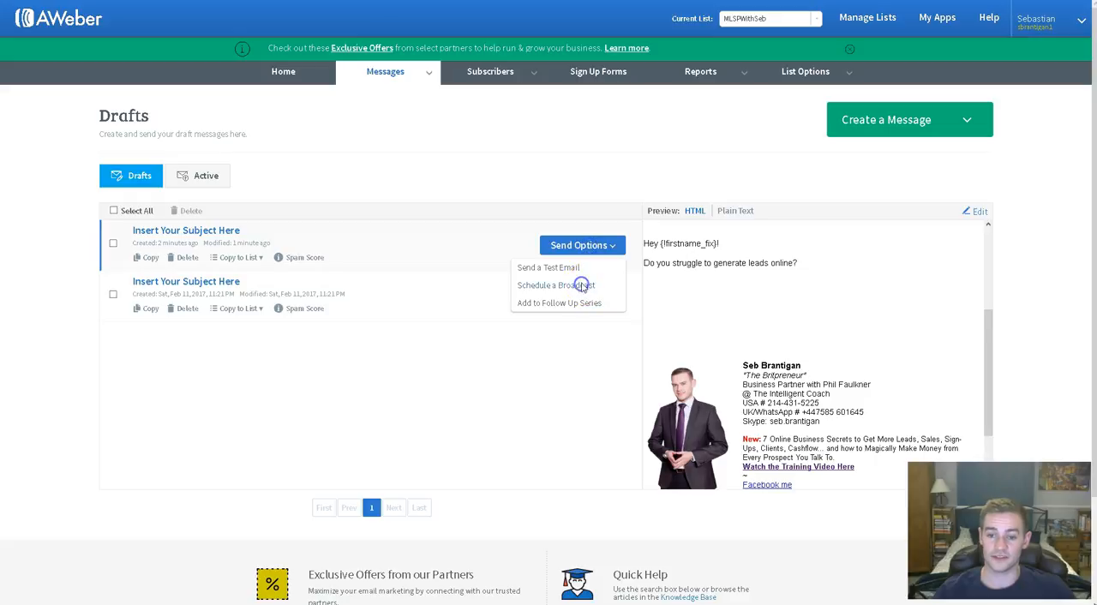
click(580, 284)
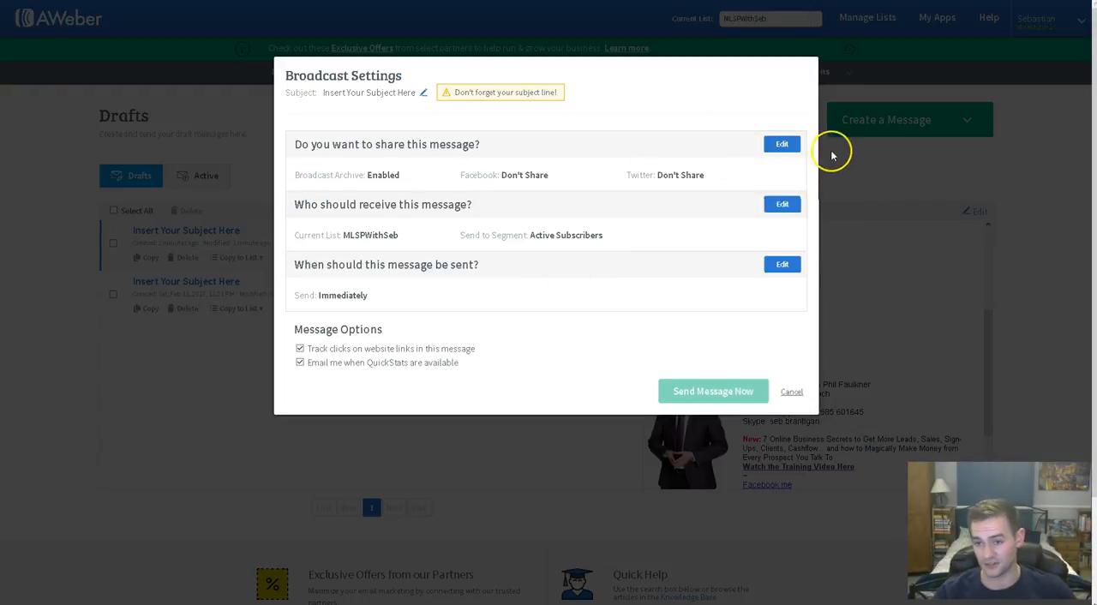
click(781, 204)
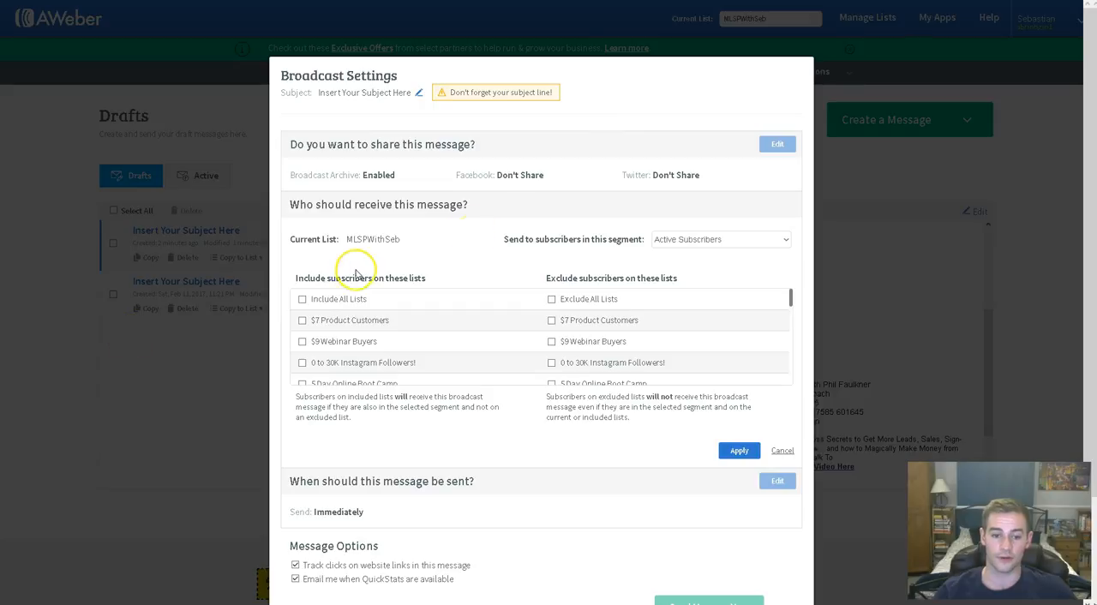
scroll(360, 301, down, 1)
scroll(355, 303, up, 1)
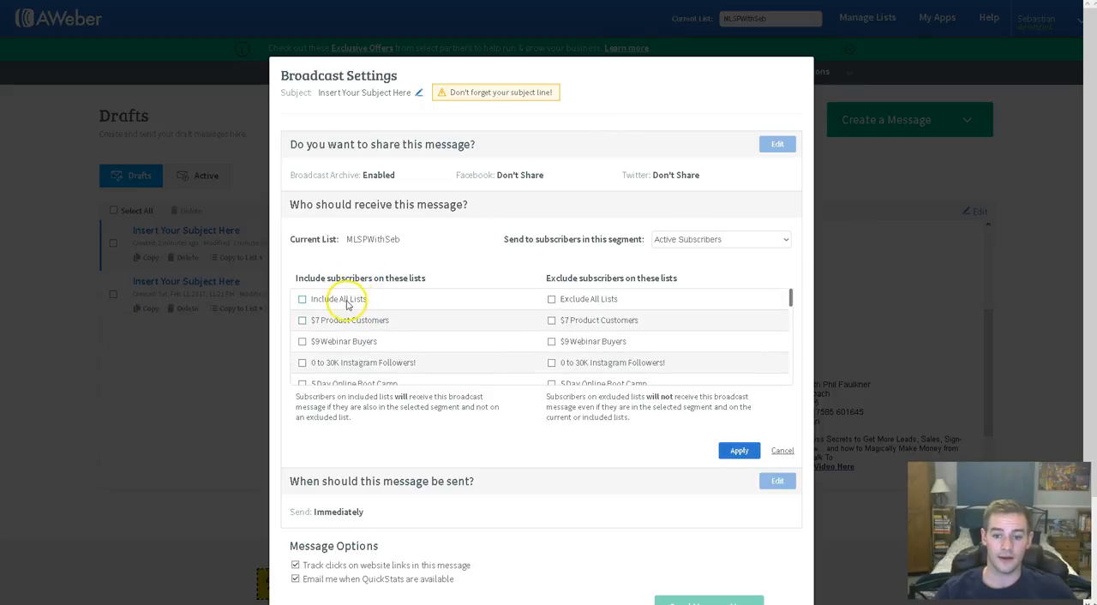
click(345, 304)
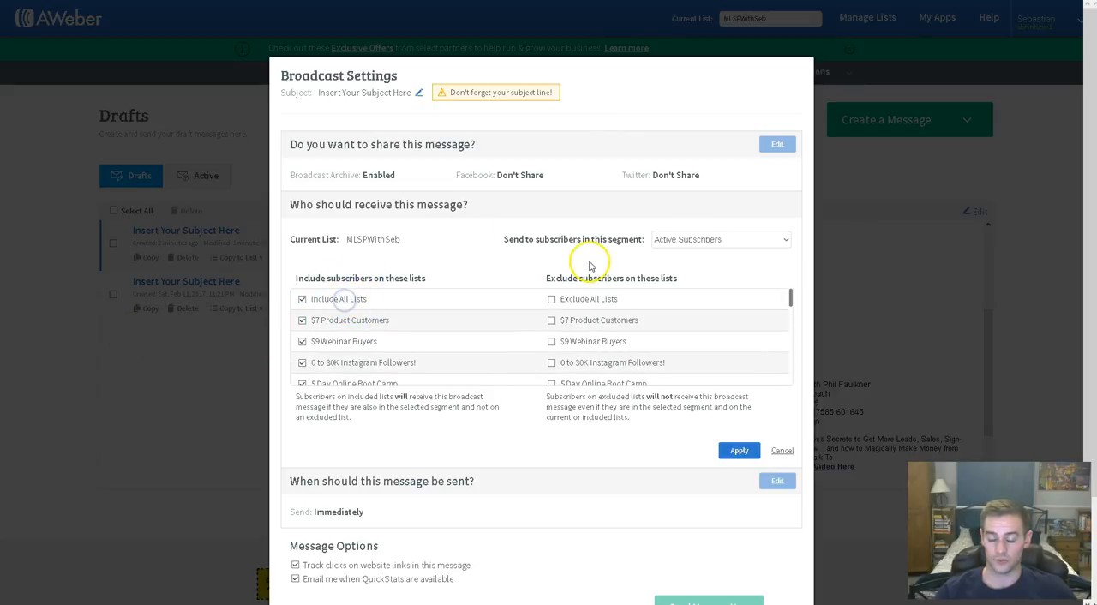
- Look through the subscriber segment options, keep Active Subscribers, and apply the recipient settings
click(691, 238)
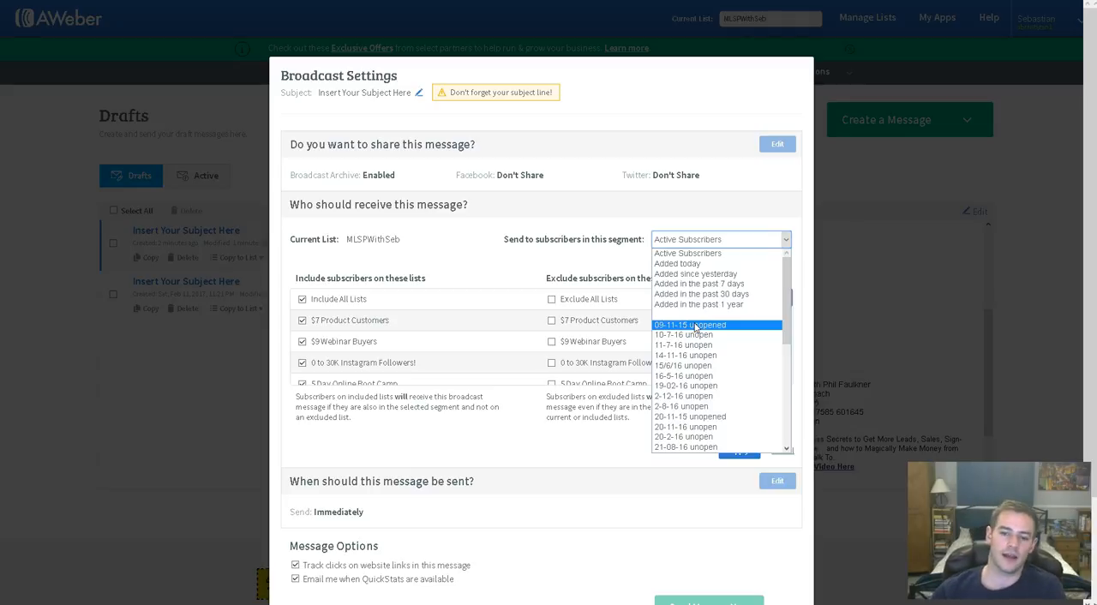
click(591, 216)
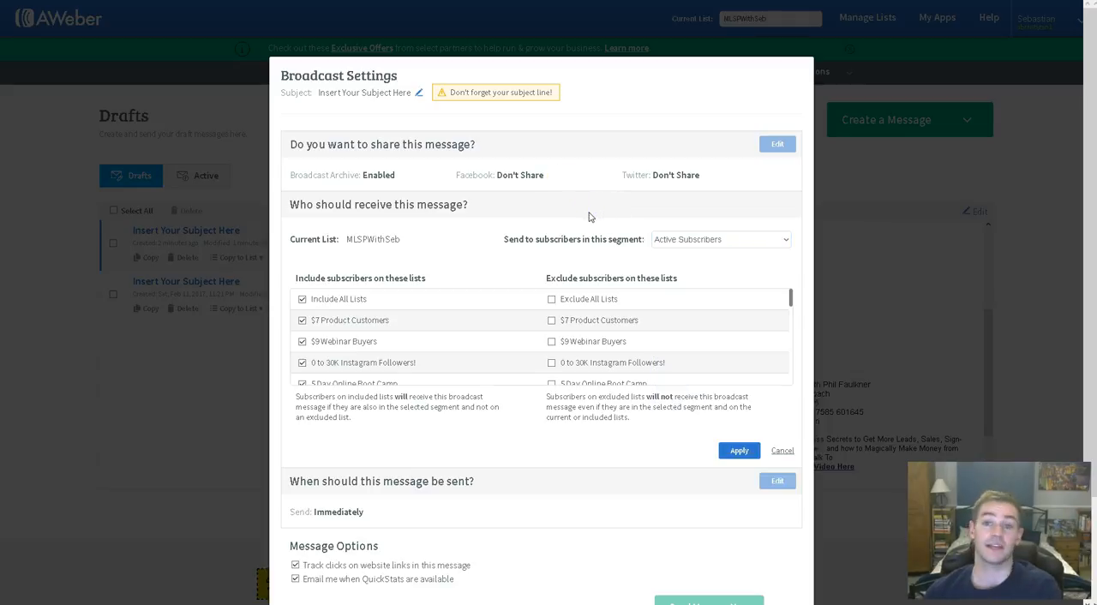
scroll(605, 305, down, 1)
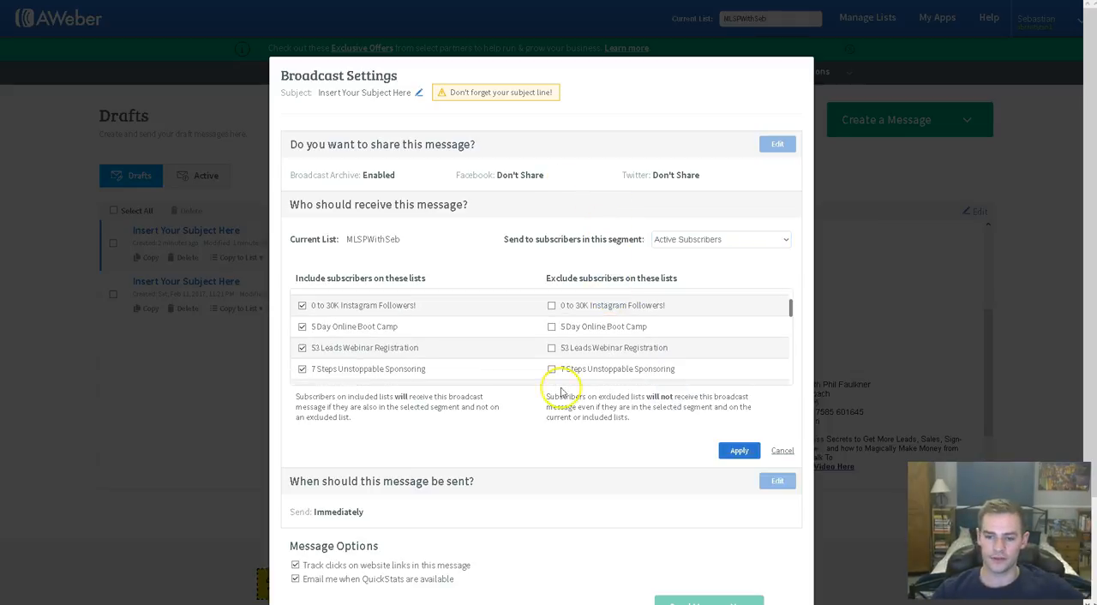
click(737, 450)
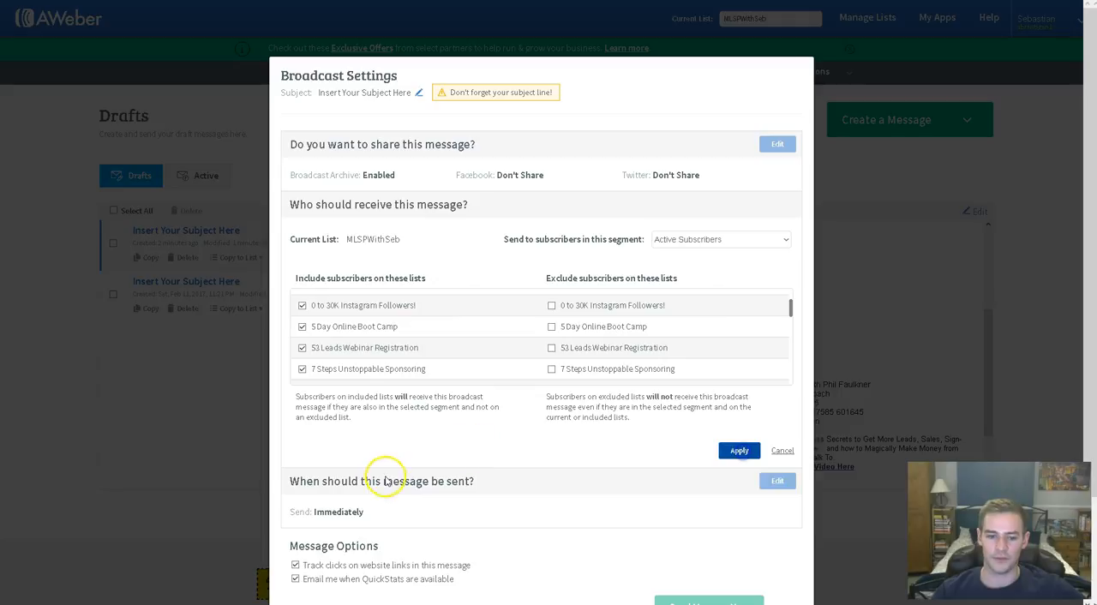
- Turn off the QuickStats e-mail option and view the send-date calendar, leaving the broadcast settings cancelled
click(390, 363)
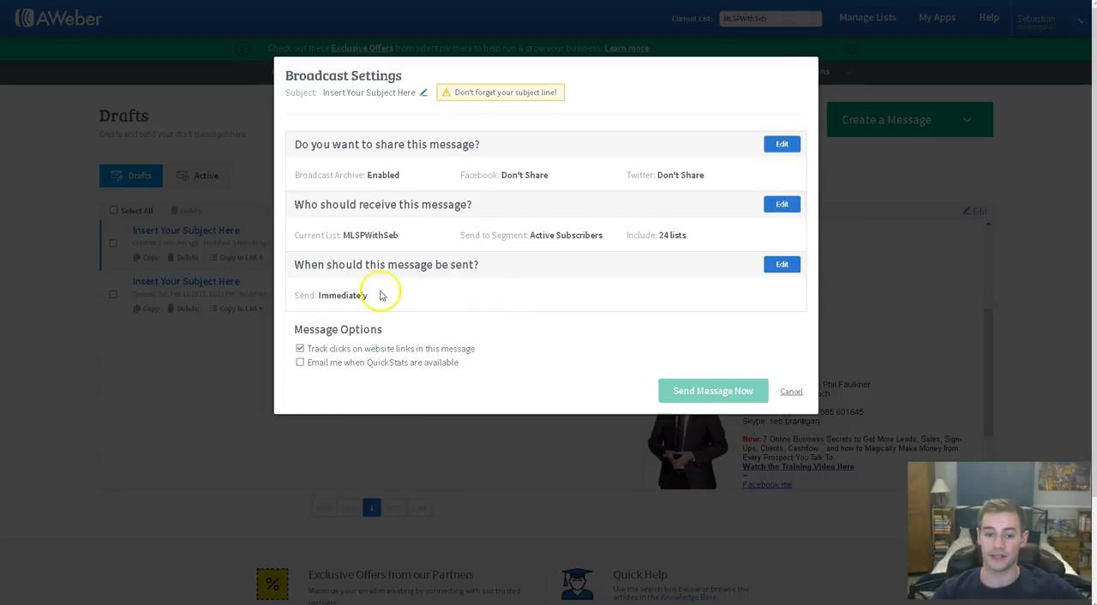
click(789, 265)
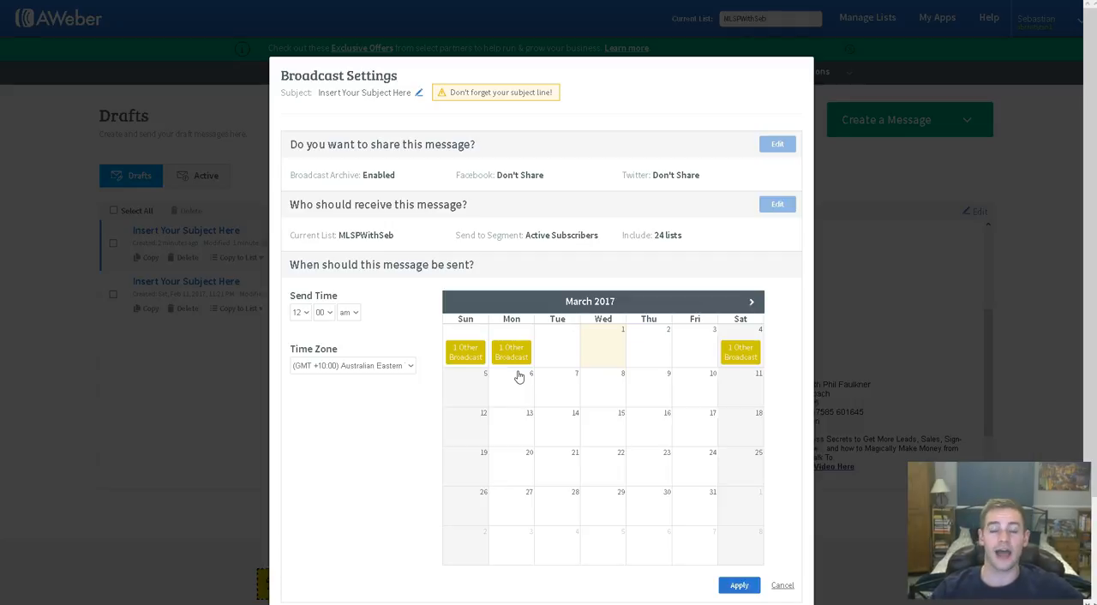
scroll(485, 346, down, 1)
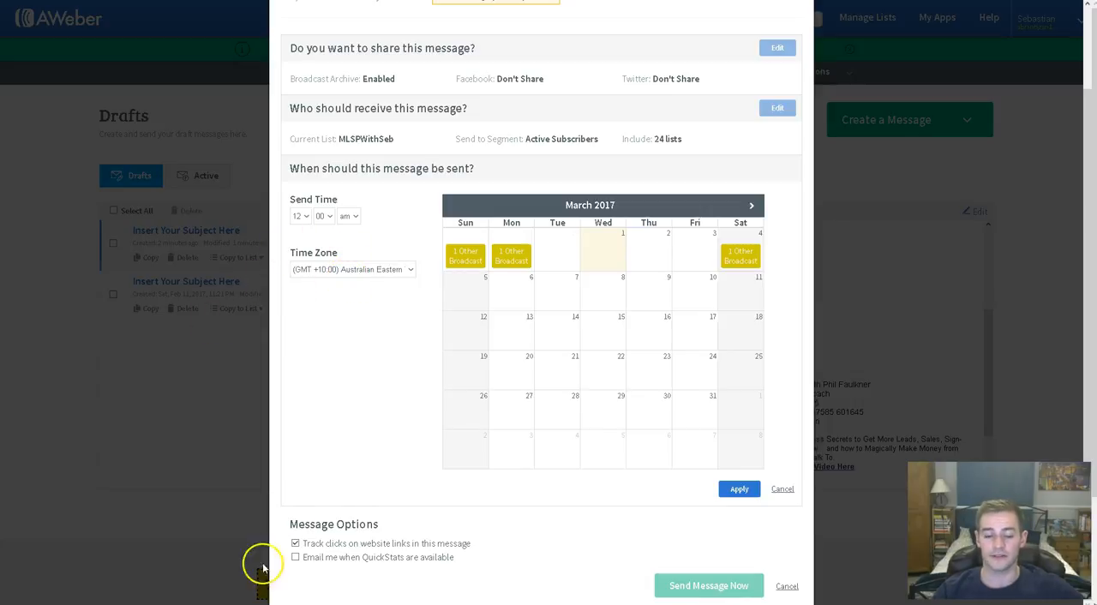
click(787, 587)
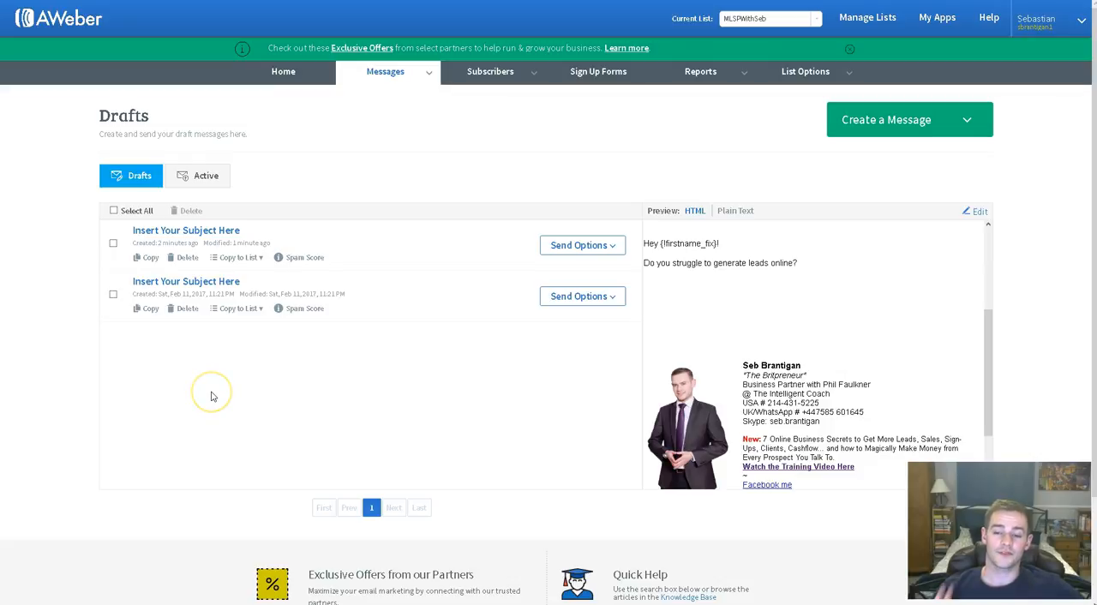